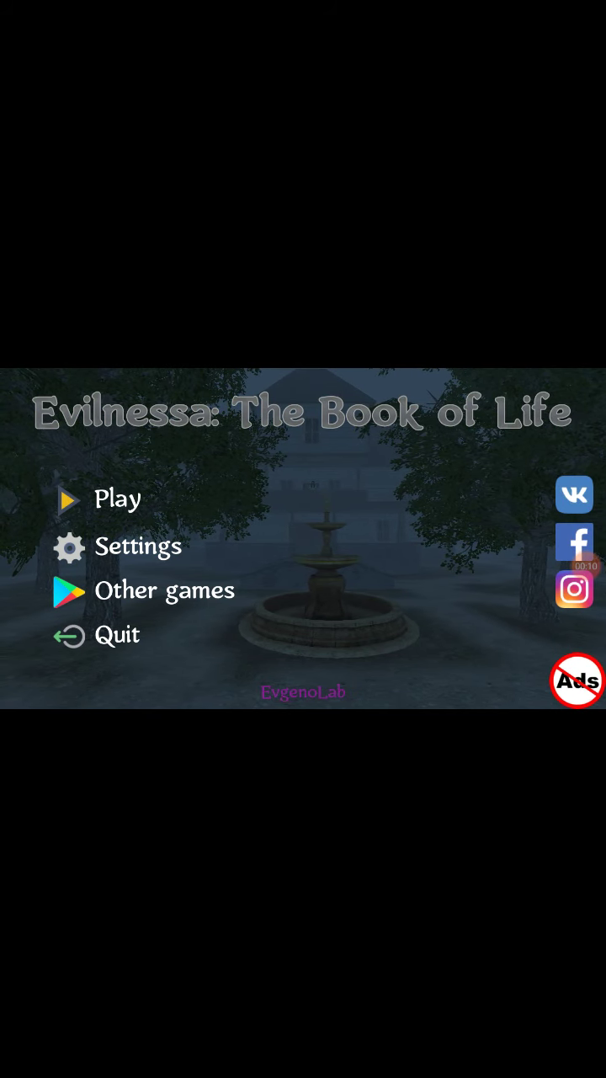
{"action": "mouse_move", "coordinate": [478, 370]}
{"action": "left_mouse_down"}
{"action": "mouse_move", "coordinate": [478, 522]}
{"action": "mouse_move", "coordinate": [479, 374]}
{"action": "left_mouse_up"}
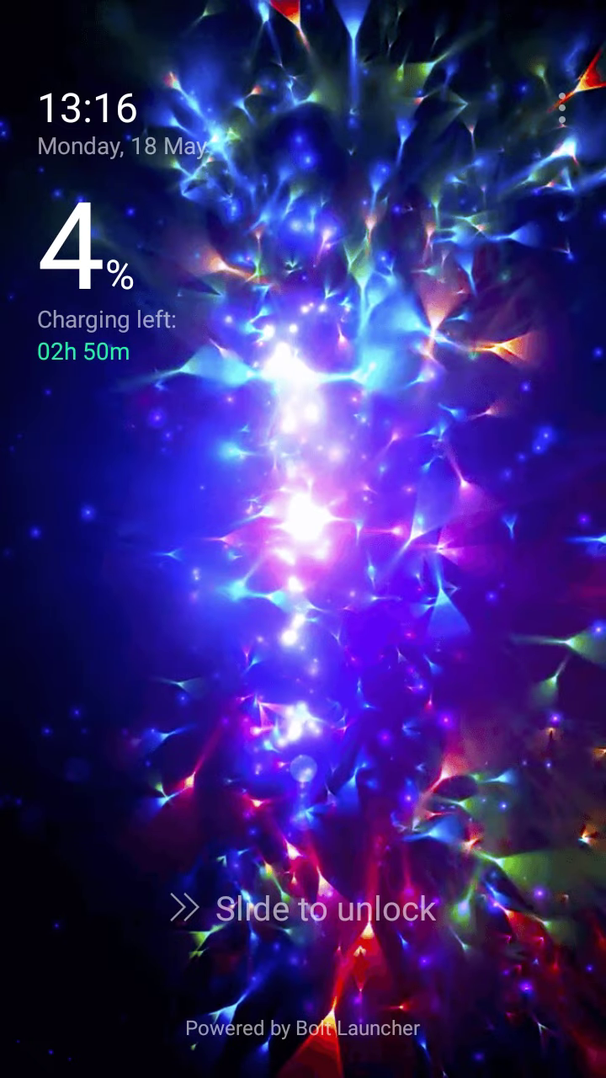
{"action": "left_click_drag", "start_coordinate": [126, 674], "coordinate": [547, 674]}
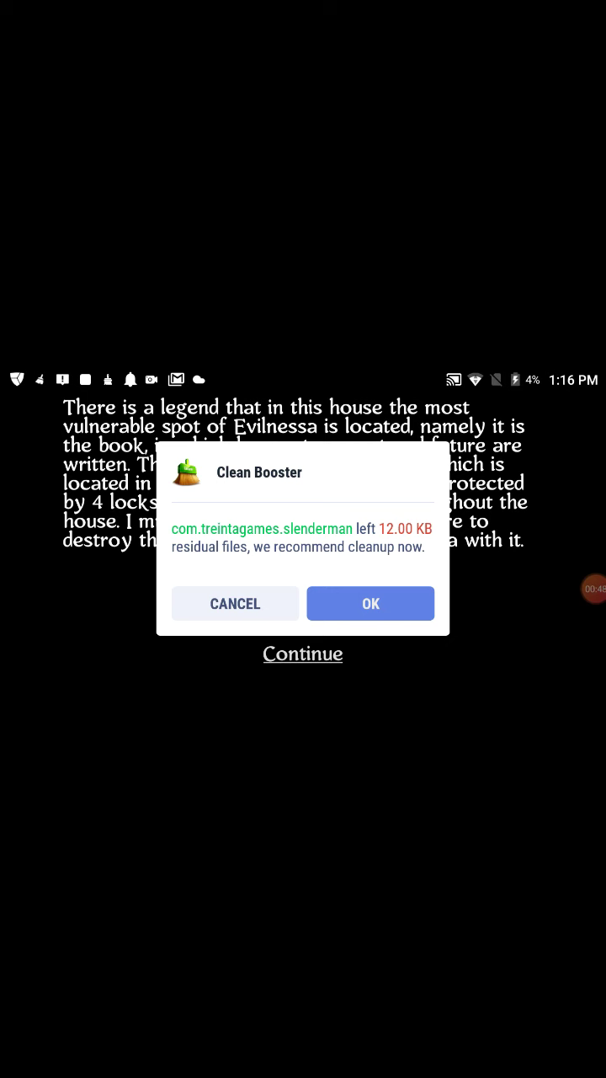
{"action": "left_click", "coordinate": [235, 602]}
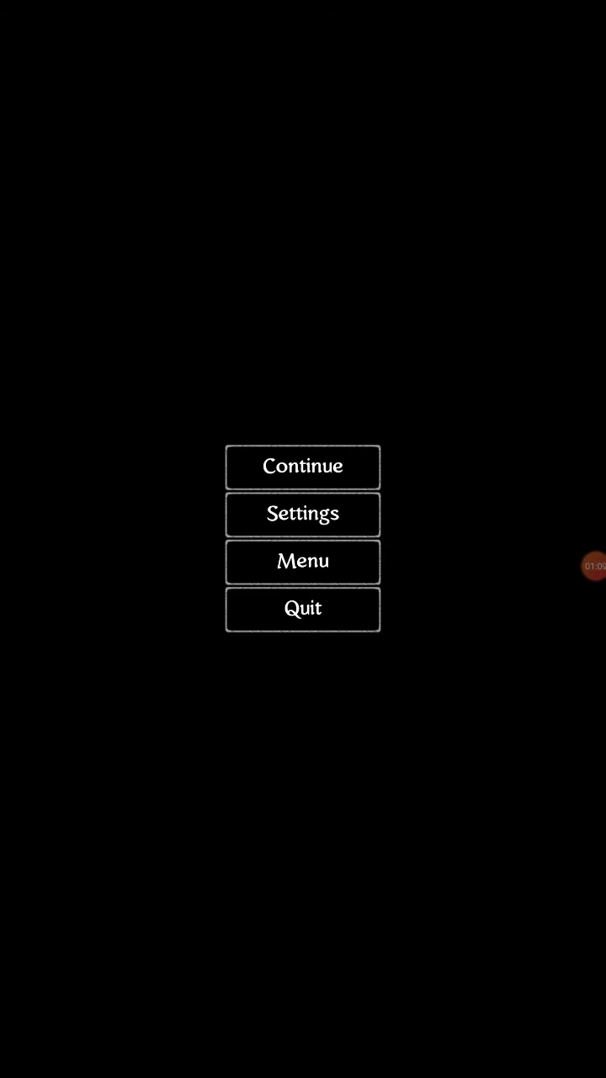
{"action": "left_click", "coordinate": [303, 512]}
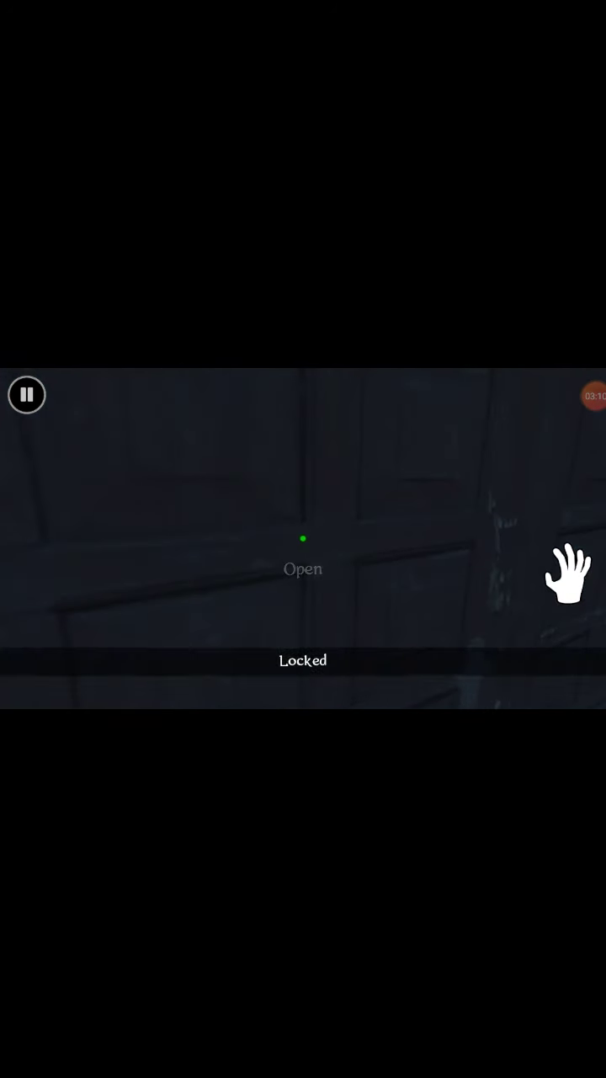
{"action": "left_click", "coordinate": [303, 568]}
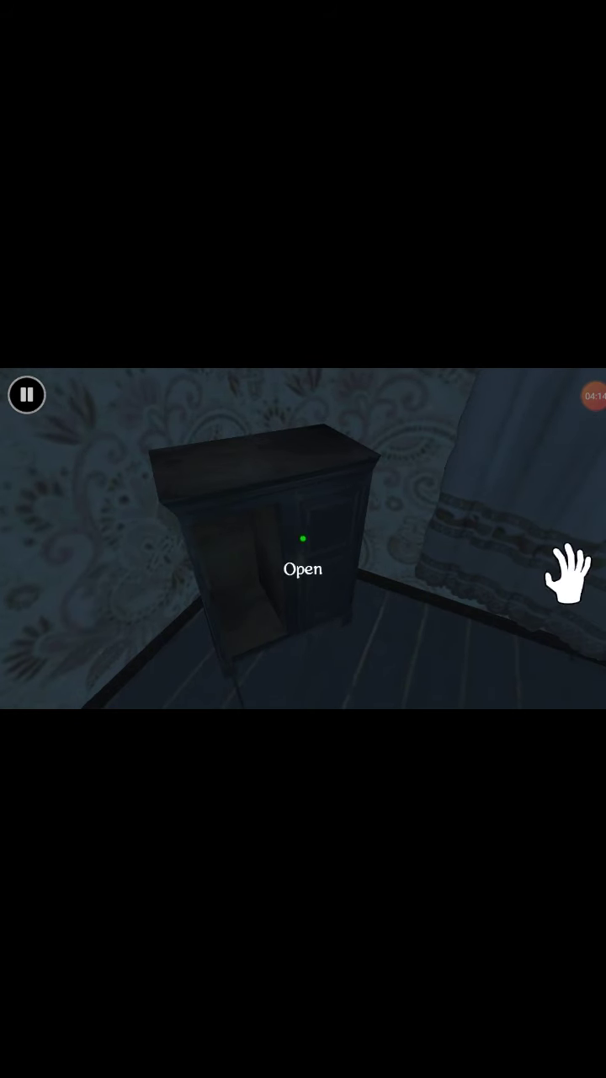
{"action": "left_click", "coordinate": [570, 571]}
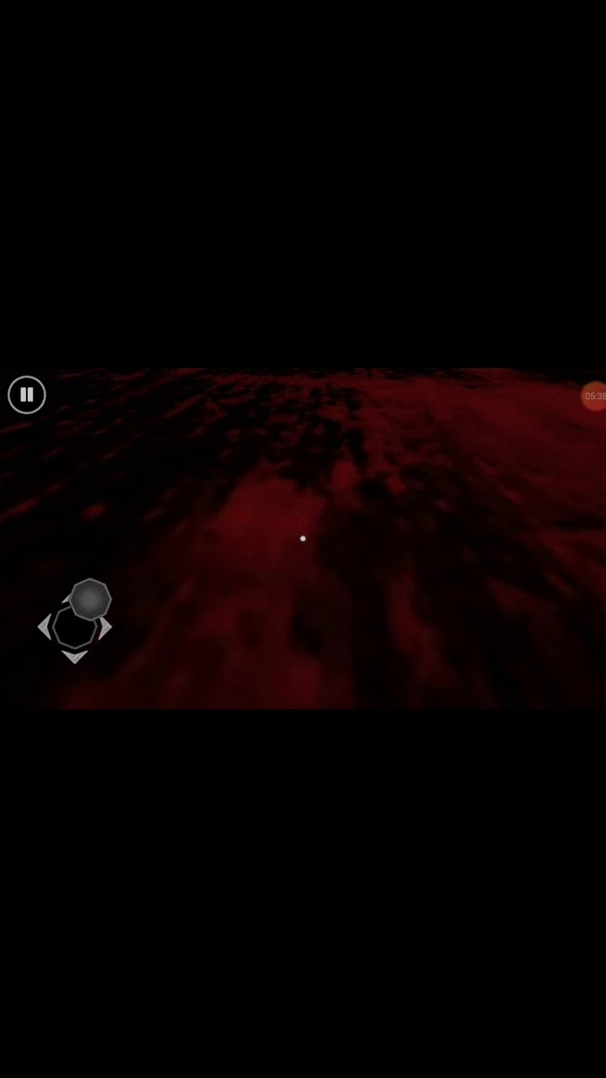
{"action": "mouse_move", "coordinate": [76, 587]}
{"action": "left_mouse_down"}
{"action": "mouse_move", "coordinate": [86, 587]}
{"action": "mouse_move", "coordinate": [69, 587]}
{"action": "left_mouse_up"}
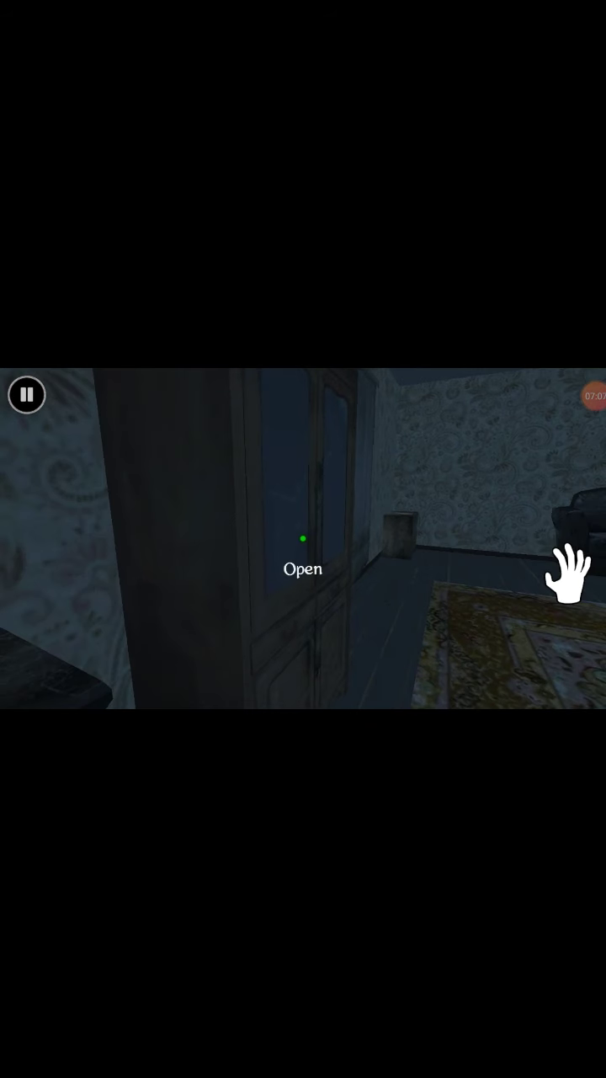
{"action": "left_click", "coordinate": [568, 572]}
{"action": "left_click_drag", "start_coordinate": [96, 589], "coordinate": [109, 584]}
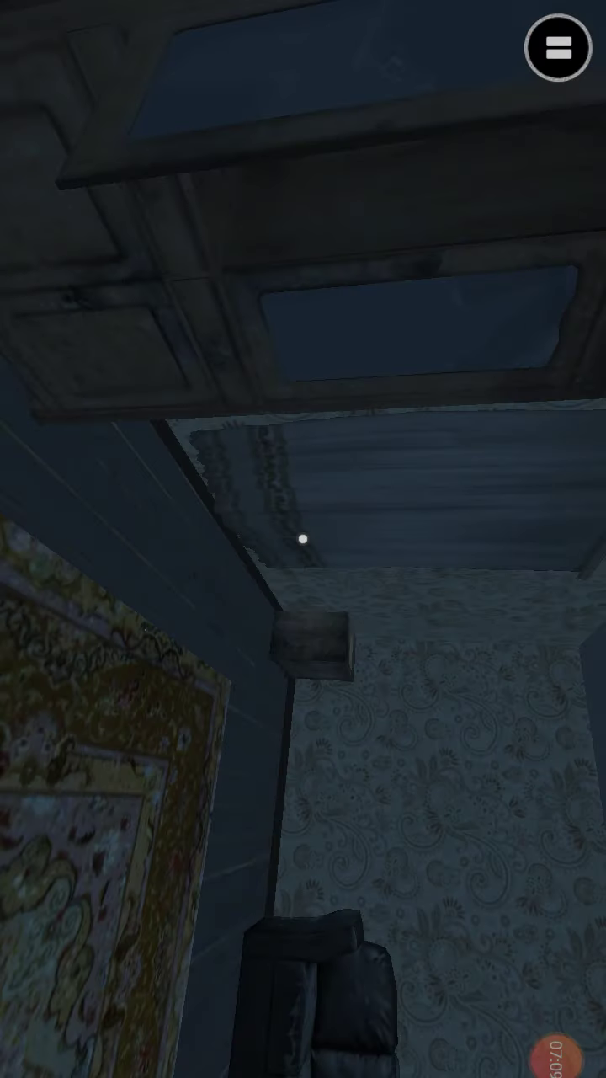